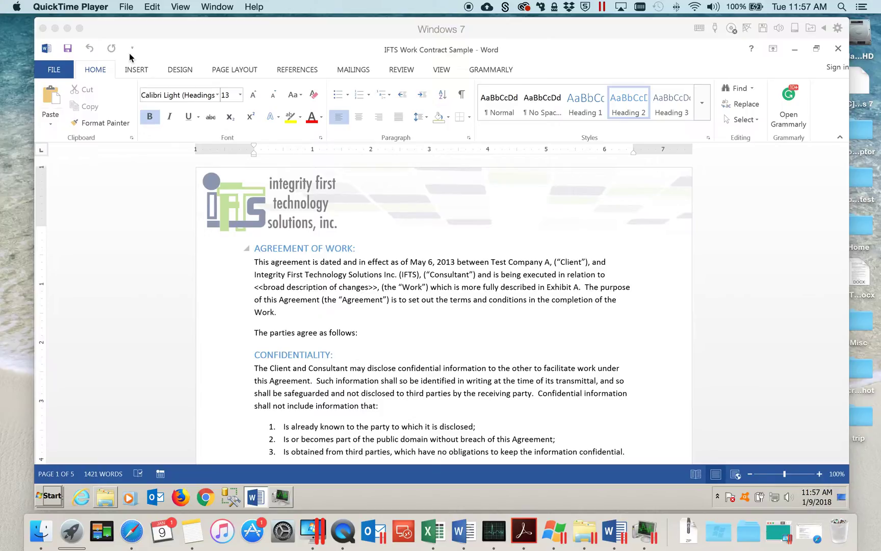
Save the Word contract to the Desktop as a PDF, IFTS Work Contract Sample.pdf
left_click(63, 69)
left_click(63, 69)
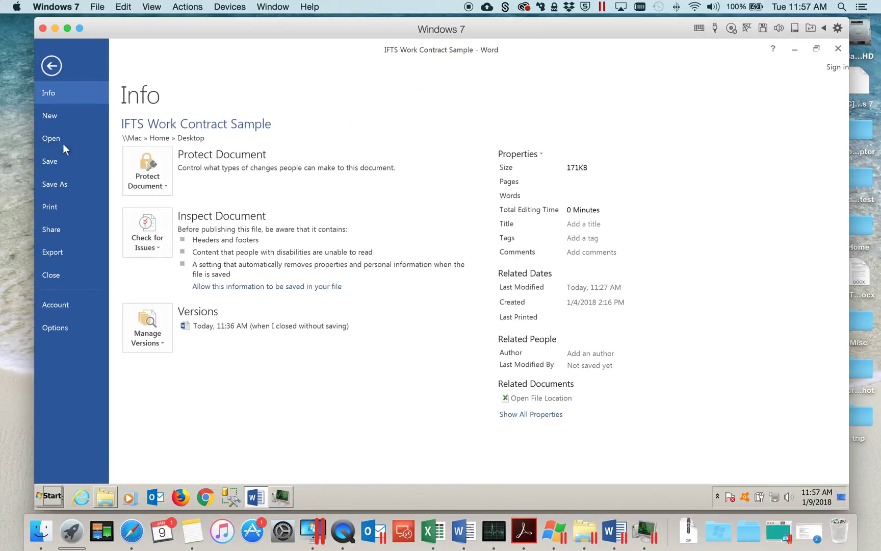
left_click(65, 190)
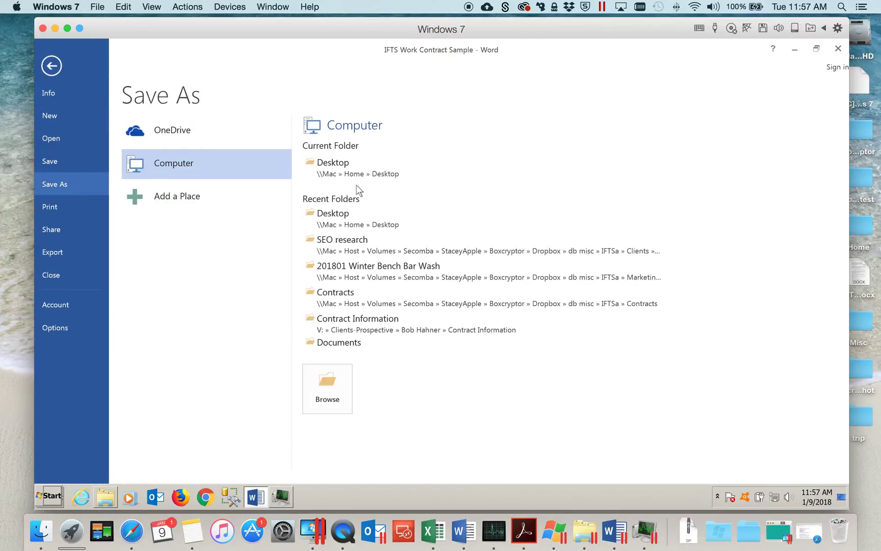
left_click(365, 172)
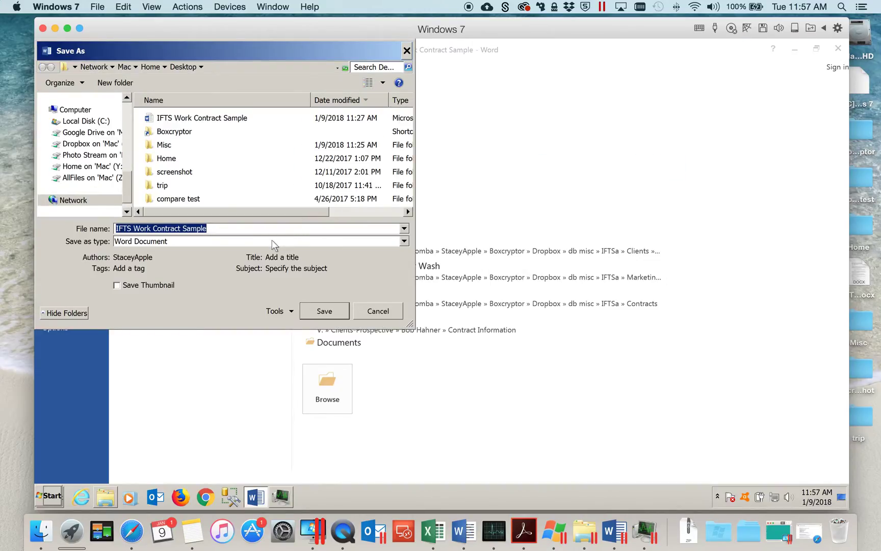
left_click(272, 240)
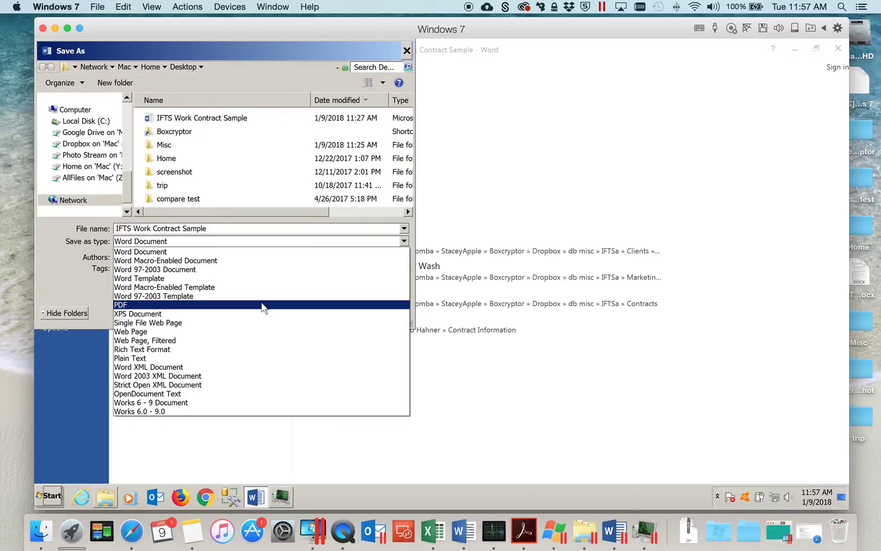
left_click(261, 304)
left_click(324, 347)
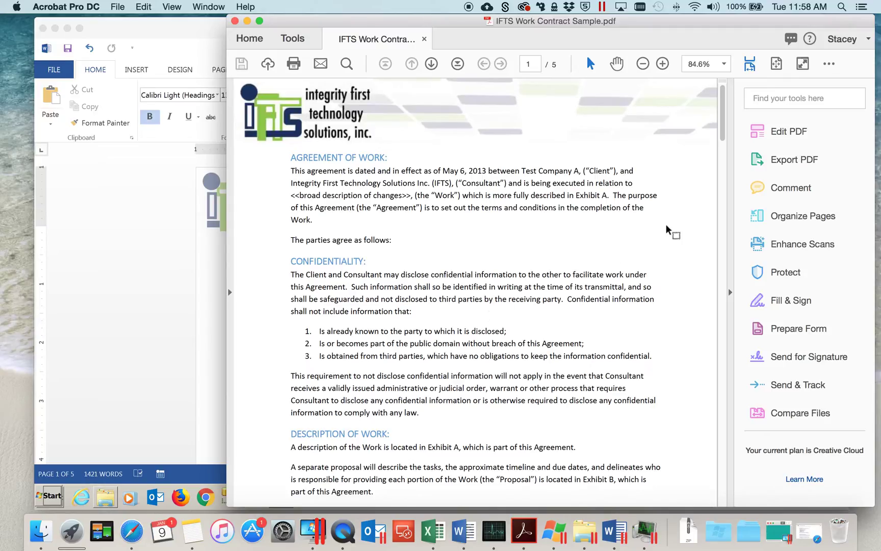
Run Enhance Scans' Recognize Text on all five pages of the contract PDF
left_click(777, 245)
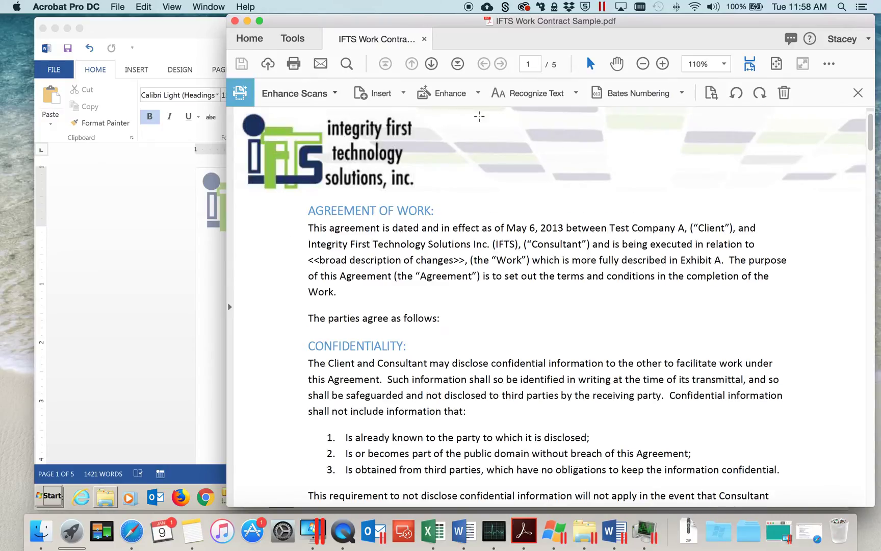
left_click(528, 95)
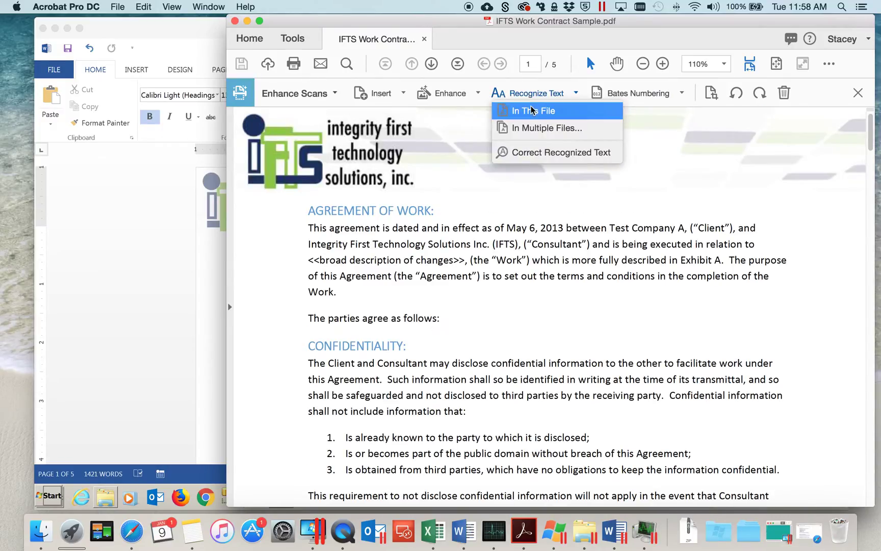
left_click(533, 111)
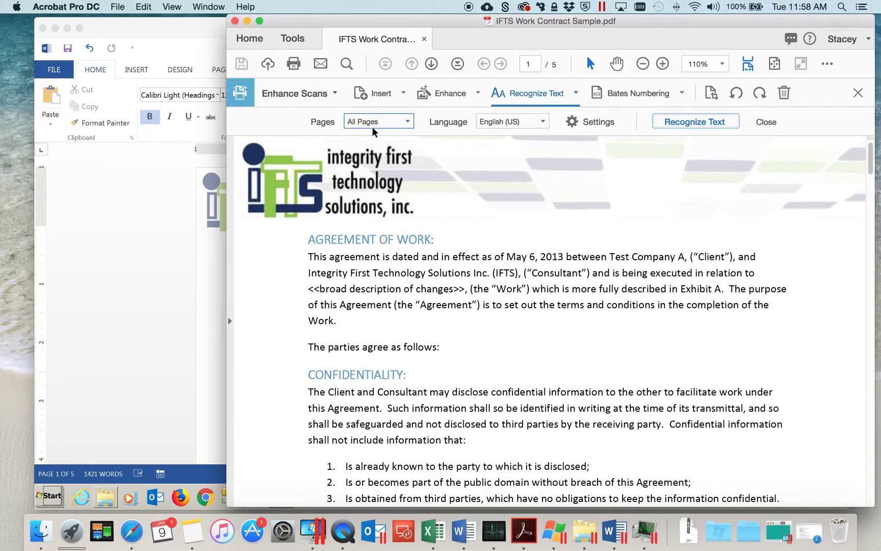
left_click(691, 122)
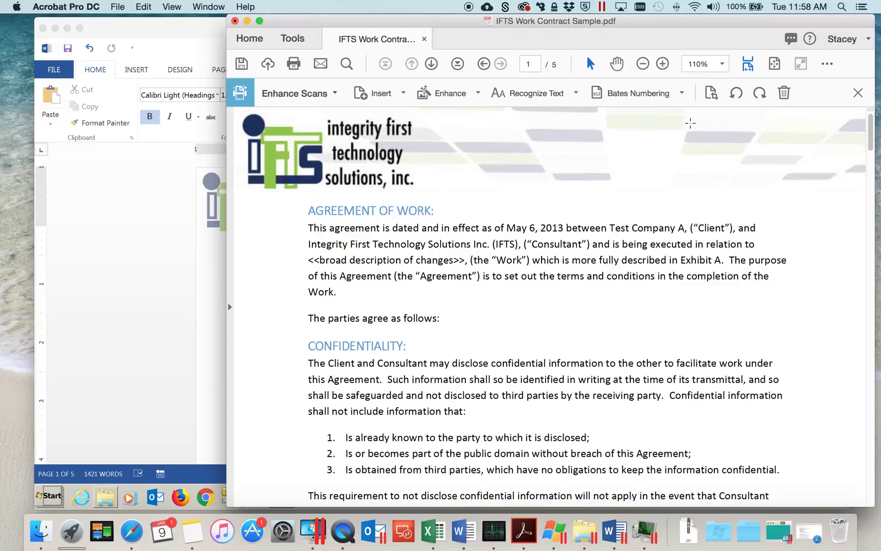
left_click(293, 41)
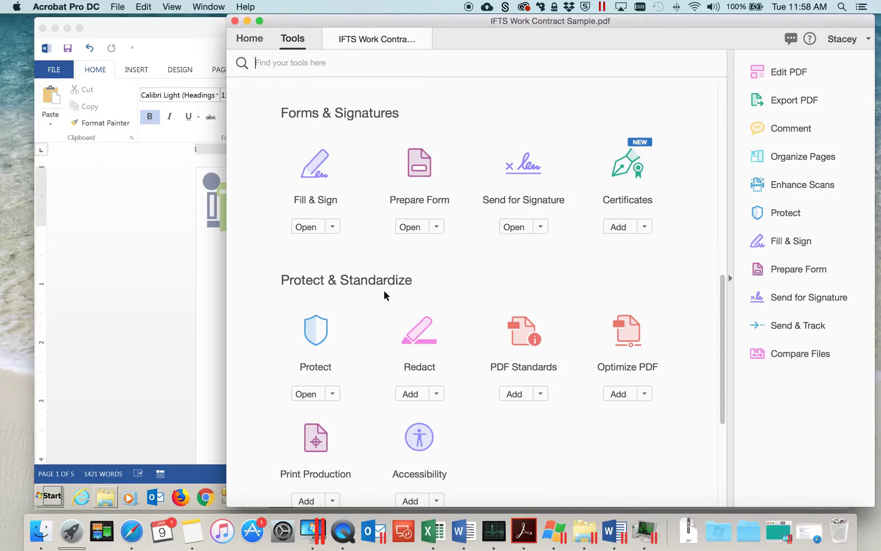
Open the Redact tool from Protect & Standardize in the Tools center
left_click(421, 339)
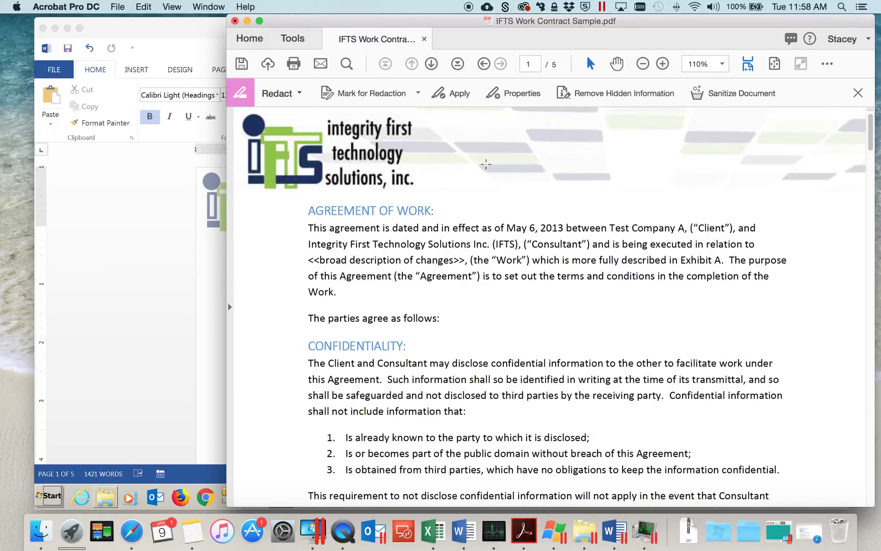
left_click(383, 99)
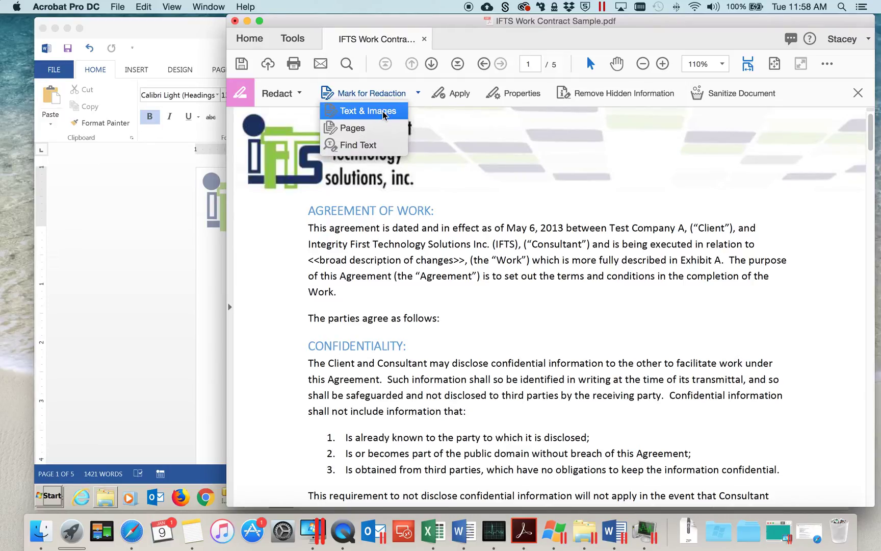
Mark 'Test Company A,' in the opening paragraph for redaction using Text & Images
left_click(383, 111)
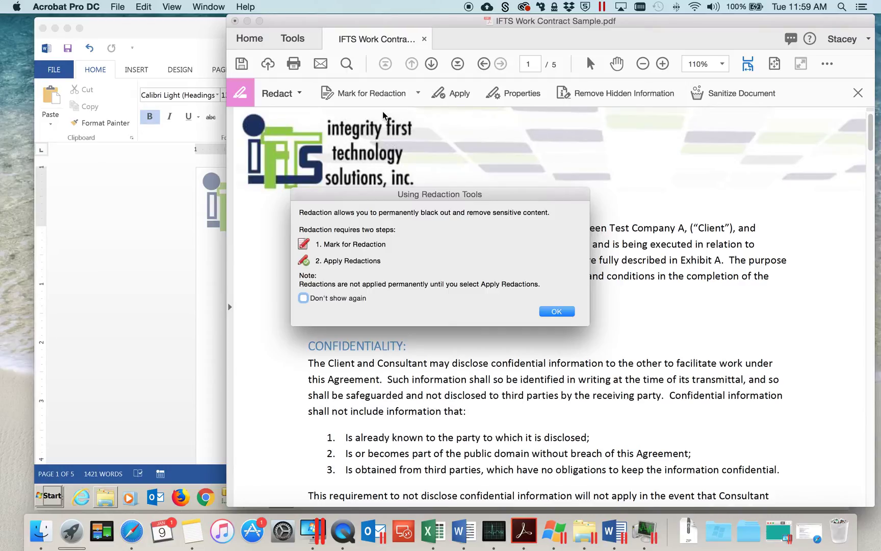
left_click(549, 312)
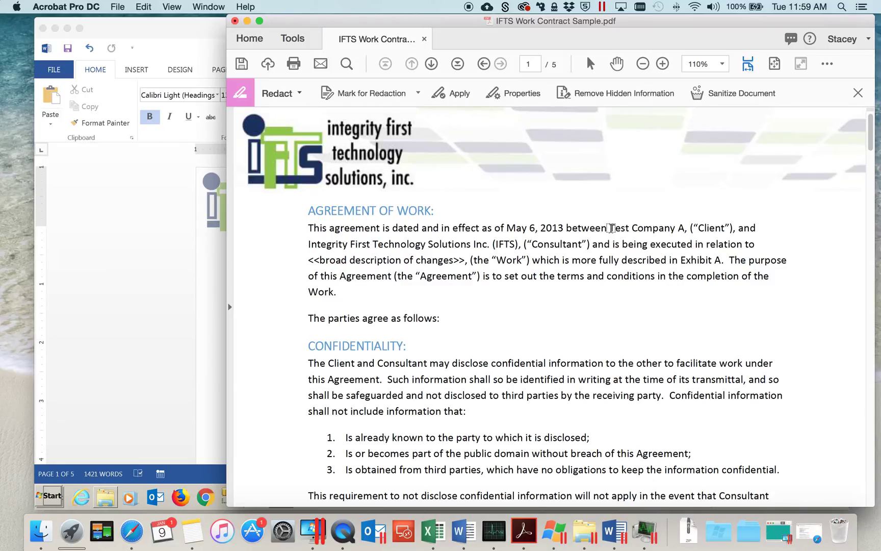
left_click_drag(610, 228, 681, 227)
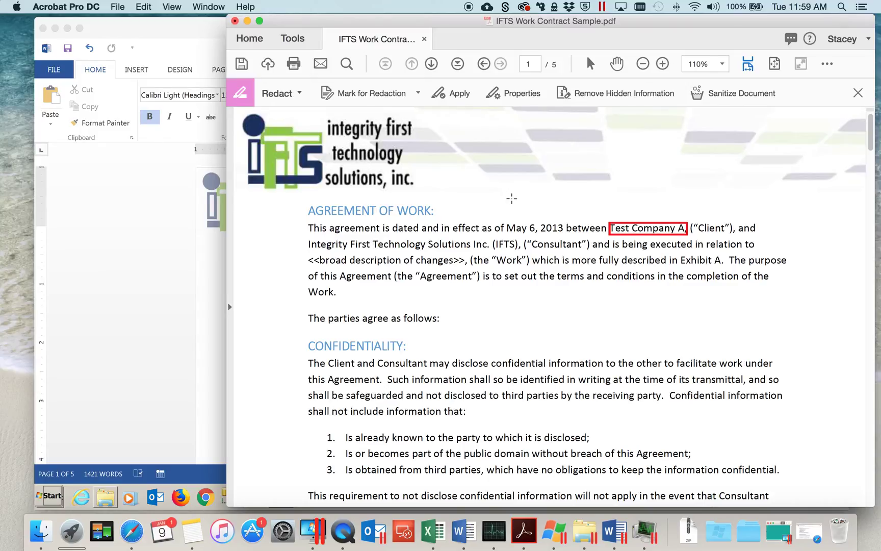
left_click(454, 92)
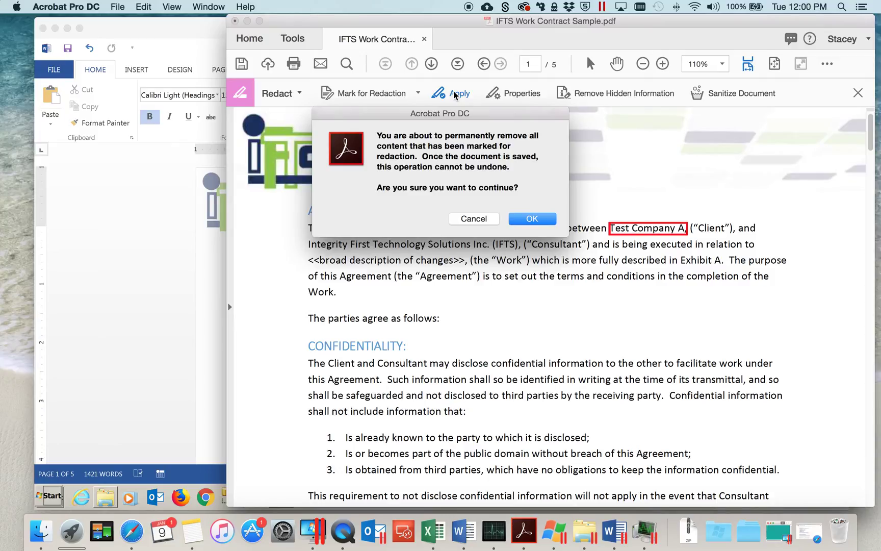
Confirm permanent removal of the marked name, declining the hidden-information search
left_click(530, 220)
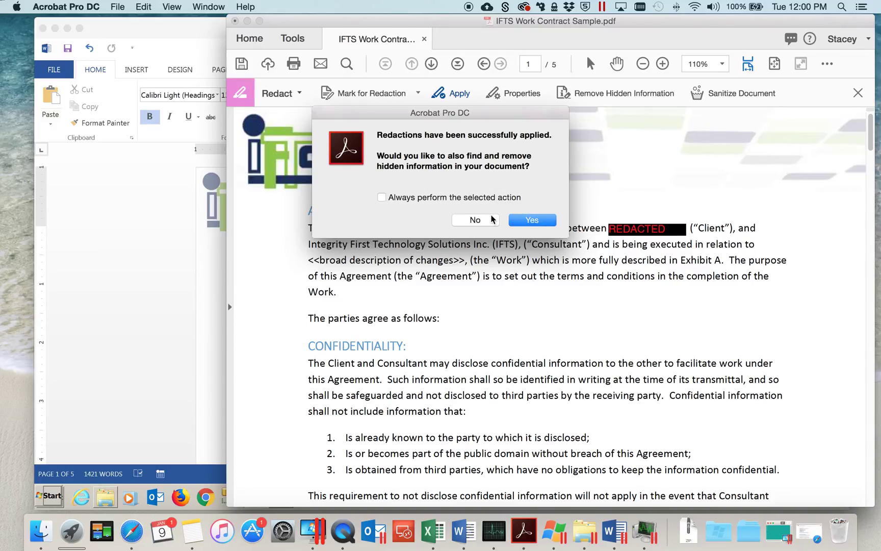
left_click(493, 219)
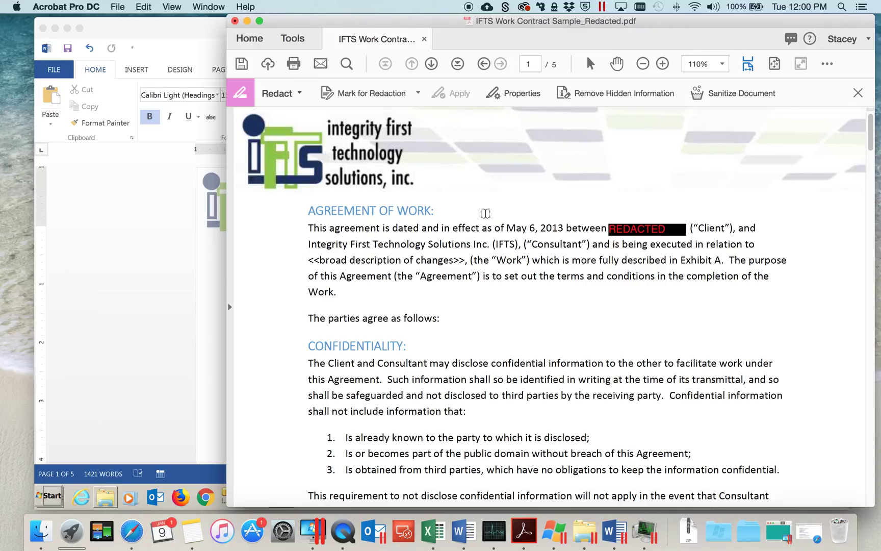
Save the redacted PDF to the Desktop as 'IFTS Work Contract Sample_Redacted'
left_click(243, 64)
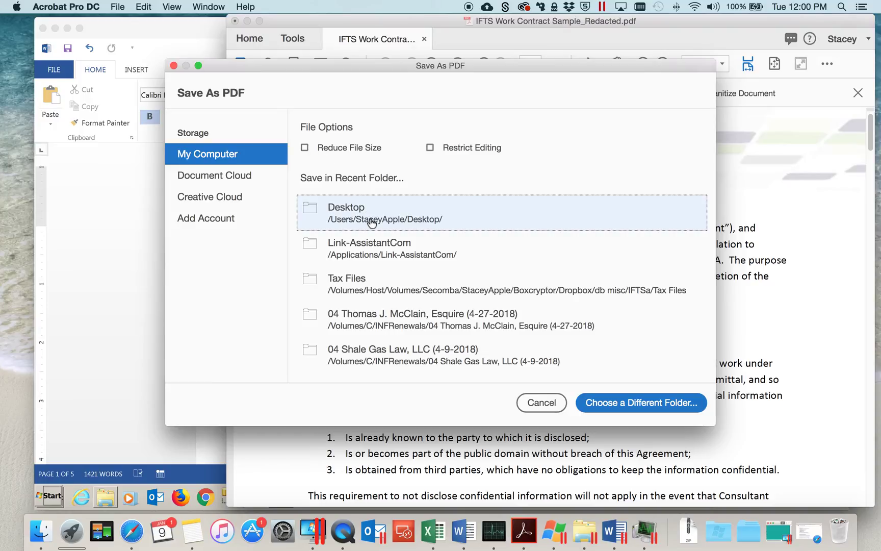
left_click(423, 205)
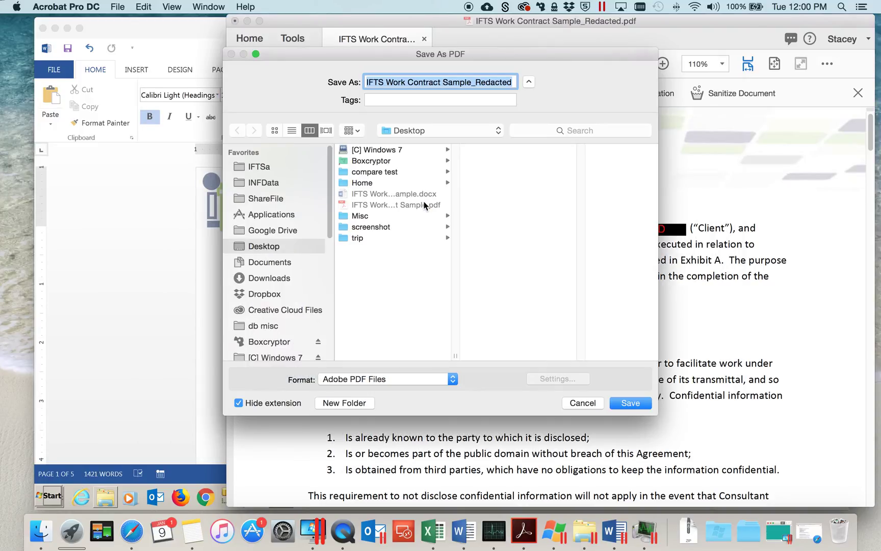
left_click(514, 86)
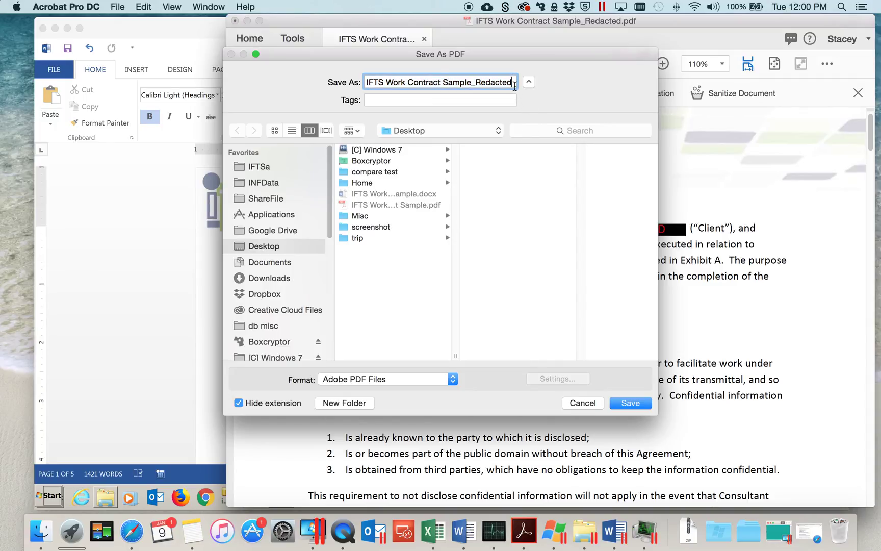
key("Left")
key("Left")
key("Left")
key("Left")
key("Left")
key("Left")
key("Left")
key("Left")
left_click(623, 404)
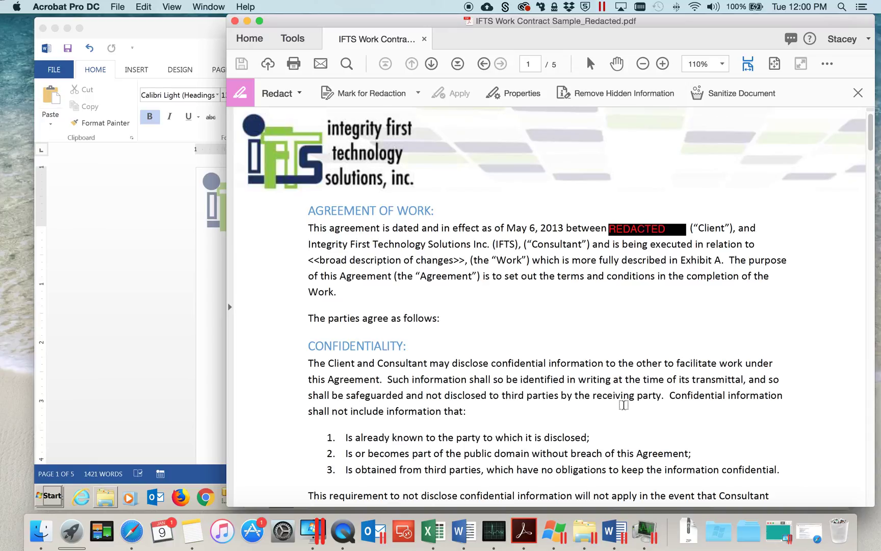